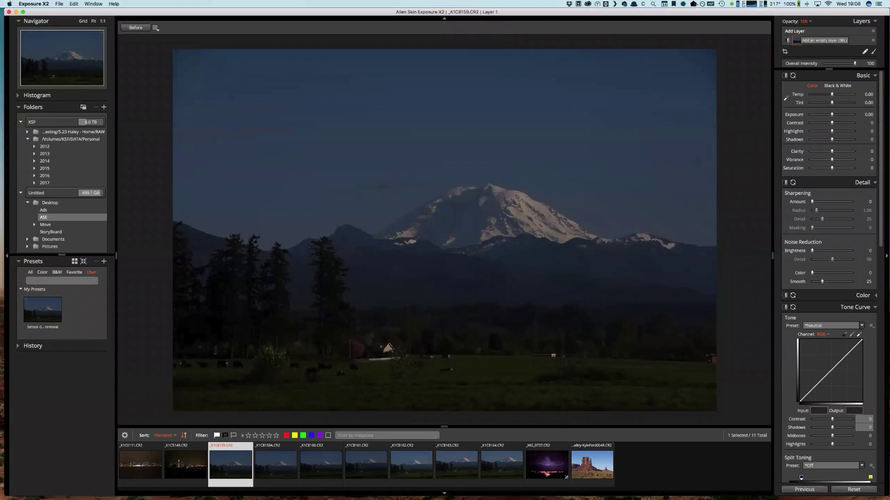
Add a black-and-white Layer 2 with Contrast 100, Highlights 52, Shadows -33 and Clarity 100.
key(super+l)
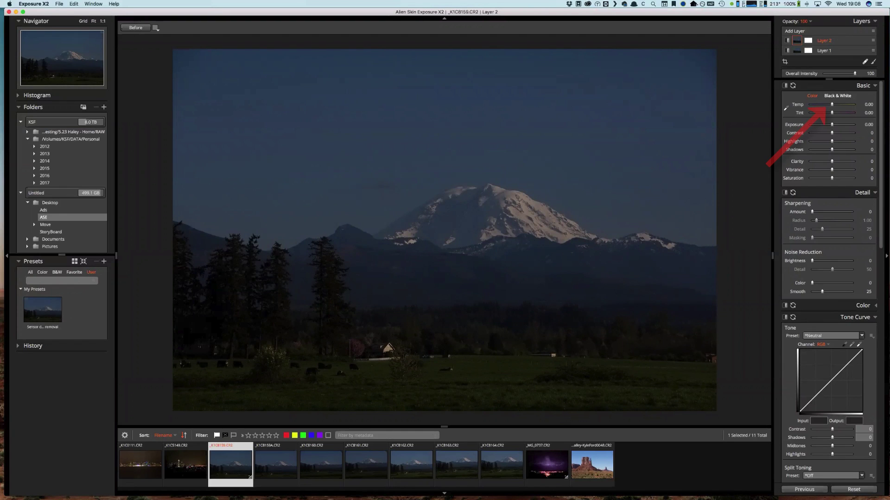
click(837, 96)
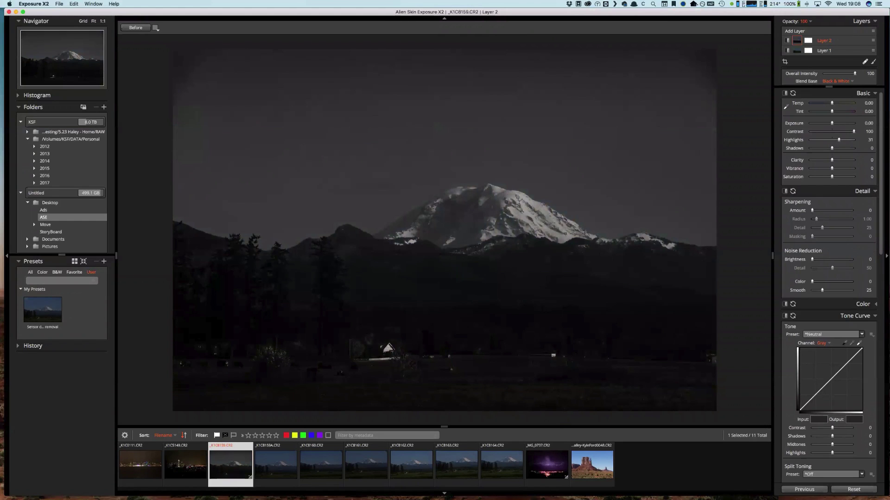
key(Right)
key(Right)
key(Left)
key(Left)
key(Left)
key(Left)
key(Left)
key(Left)
key(Left)
key(Left)
key(Left)
key(Left)
key(Left)
key(Left)
key(Left)
key(Left)
key(Left)
key(Left)
key(Left)
key(Left)
key(Left)
key(Left)
key(Right)
key(Right)
key(Right)
key(Right)
key(Right)
key(Right)
key(Right)
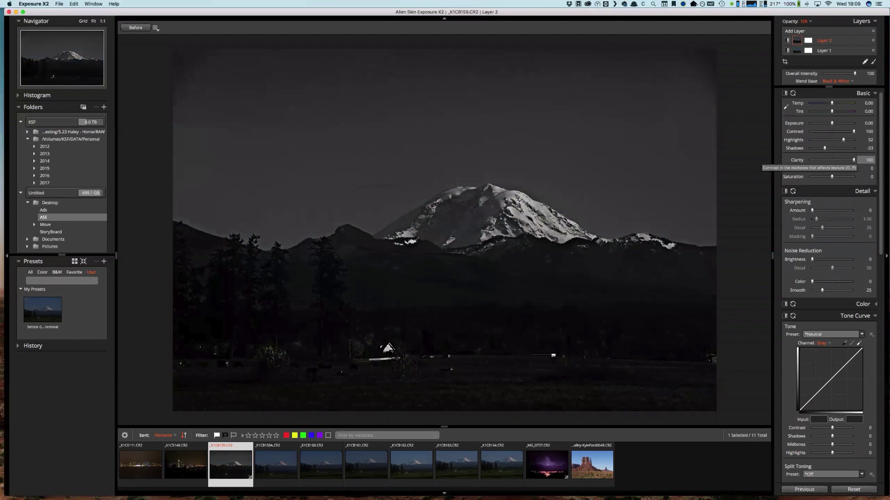
Set the tone curve to Shadows -15, Midtones 23, Highlights 21, then view the sky at 1:1.
scroll(831, 287, down, 3)
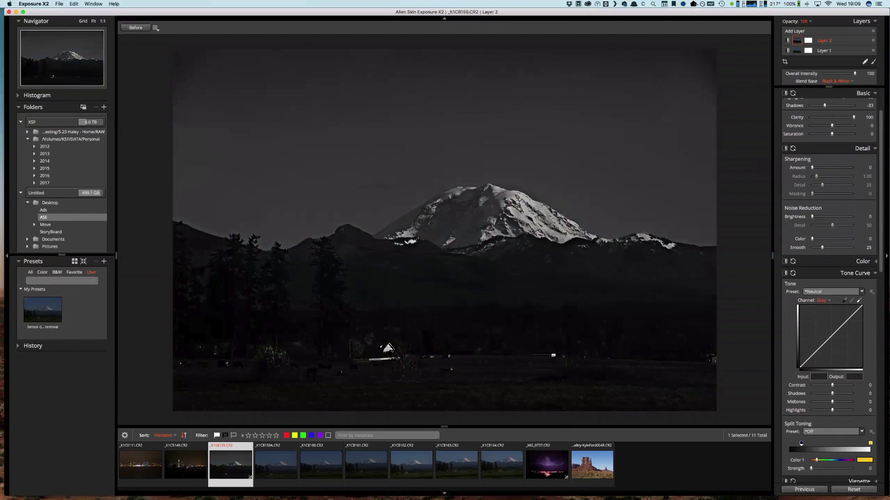
scroll(831, 287, down, 1)
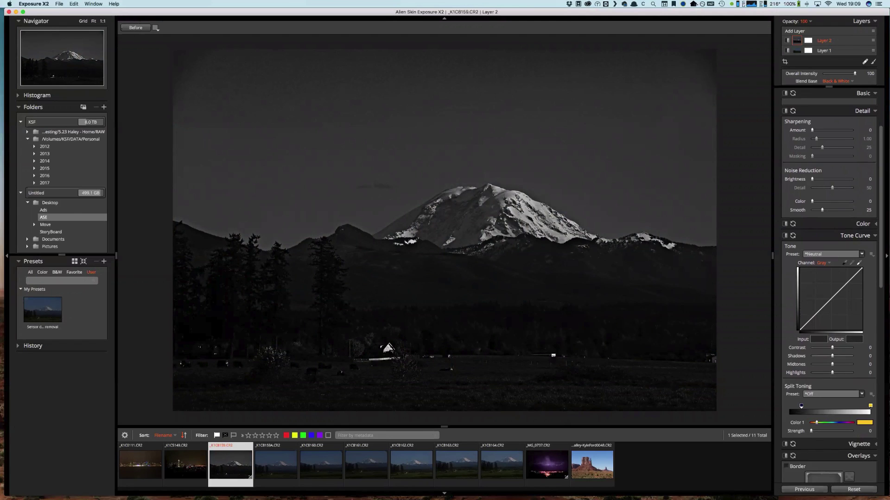
drag(832, 364, 837, 364)
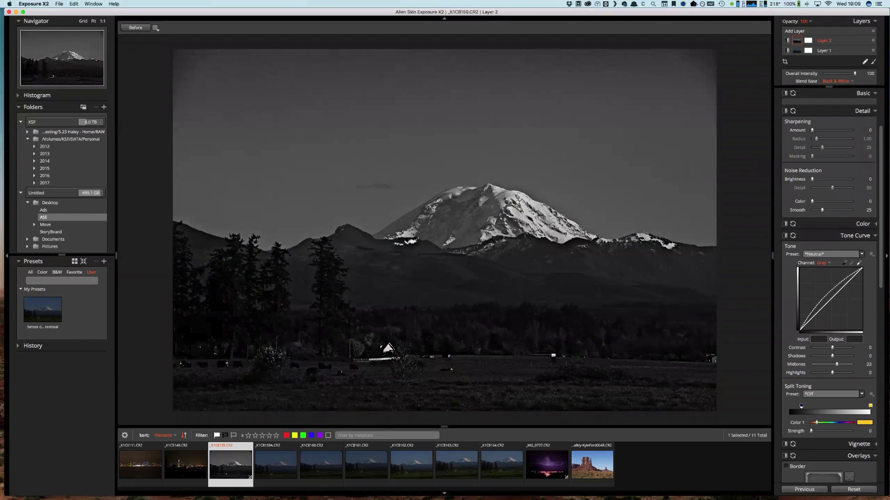
drag(832, 373, 828, 356)
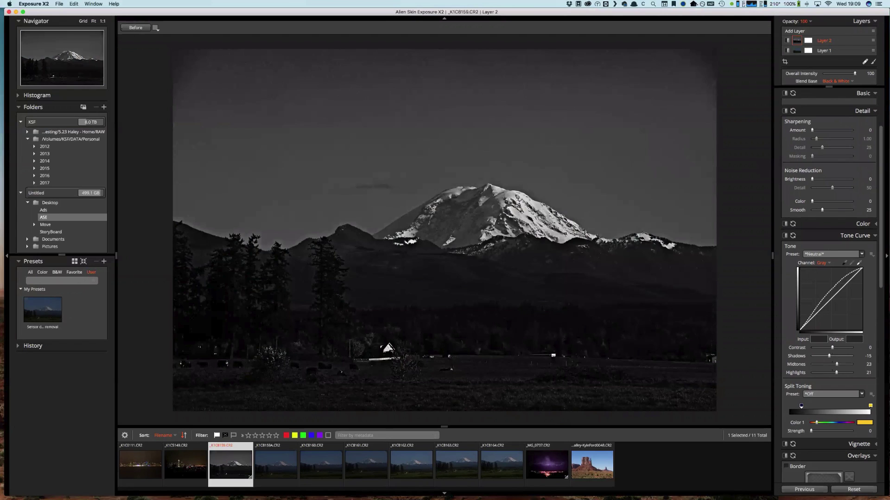
click(102, 21)
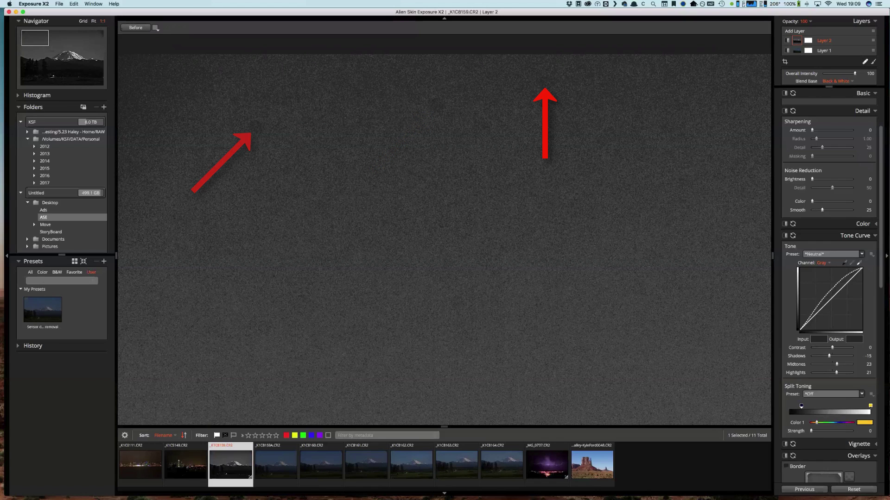
Heal four sky dust spots with the Spot Heal brush, sizing it from 65 down to 54.
click(865, 62)
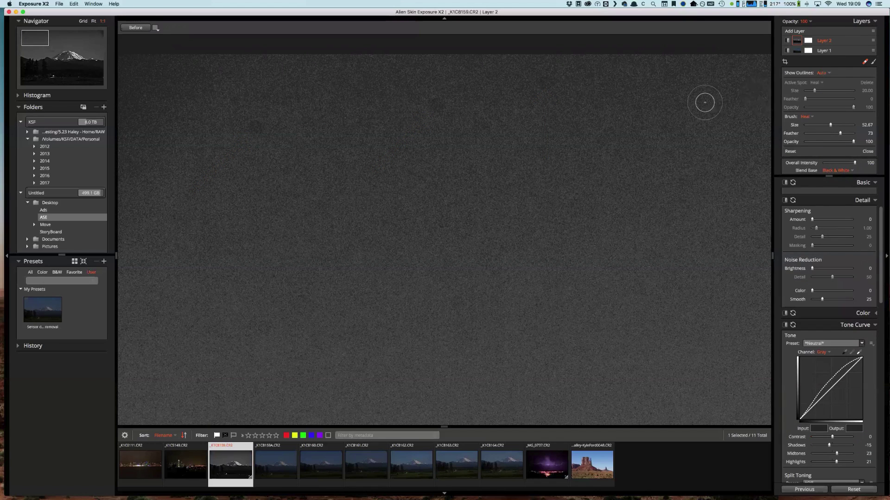
key(bracketright)
key(bracketright)
key(bracketright)
key(bracketleft)
key(bracketleft)
key(bracketleft)
click(255, 130)
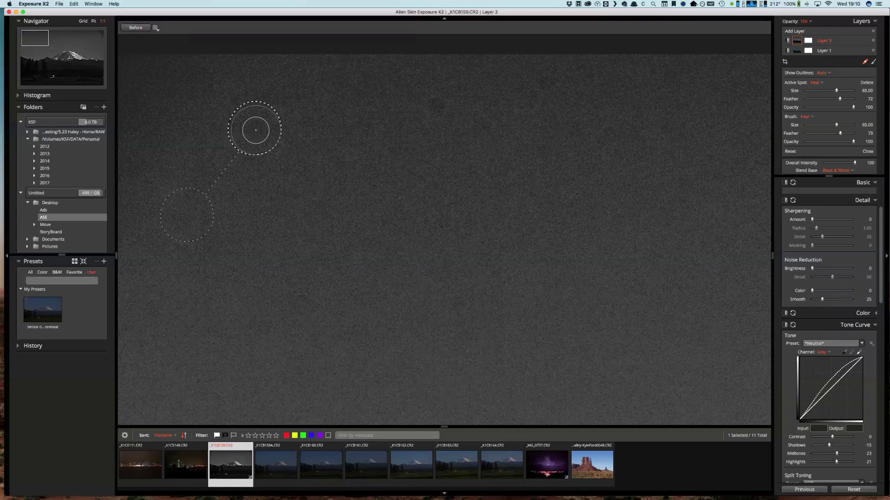
key(bracketleft)
key(bracketleft)
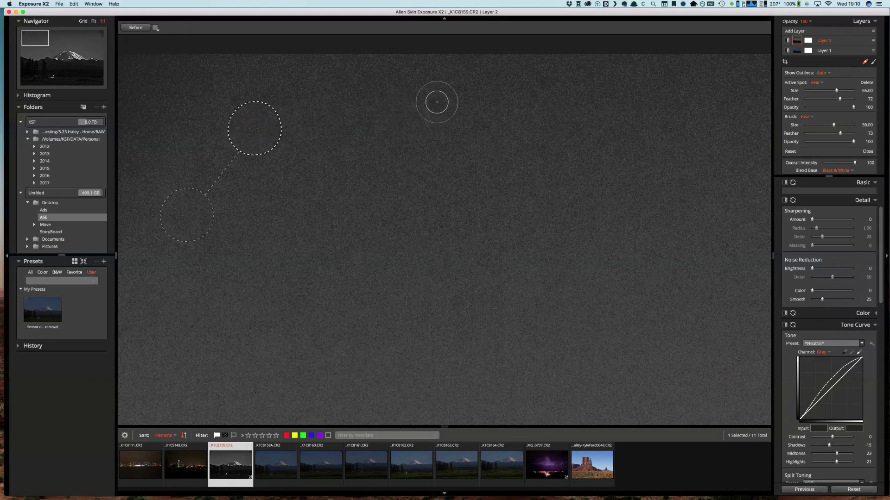
click(434, 104)
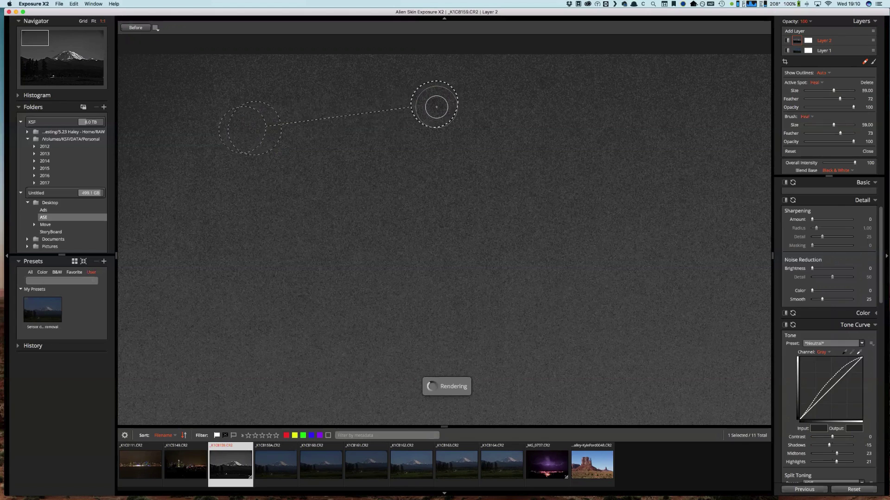
key(bracketleft)
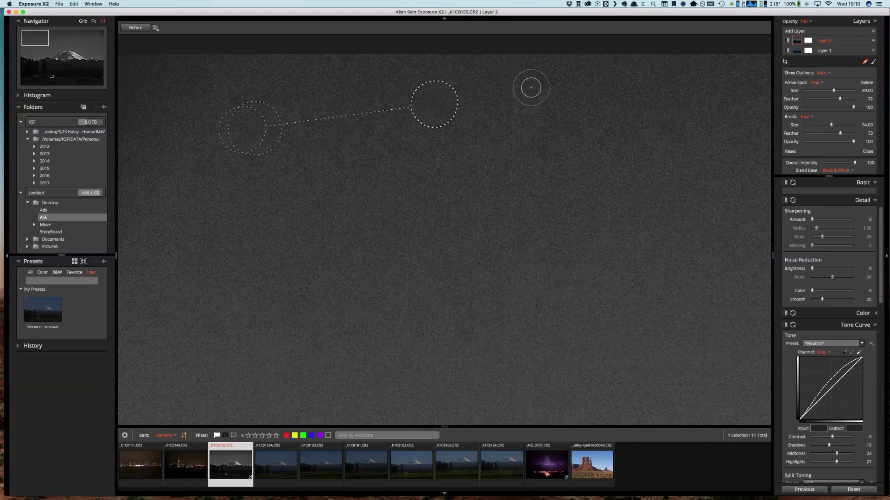
click(543, 83)
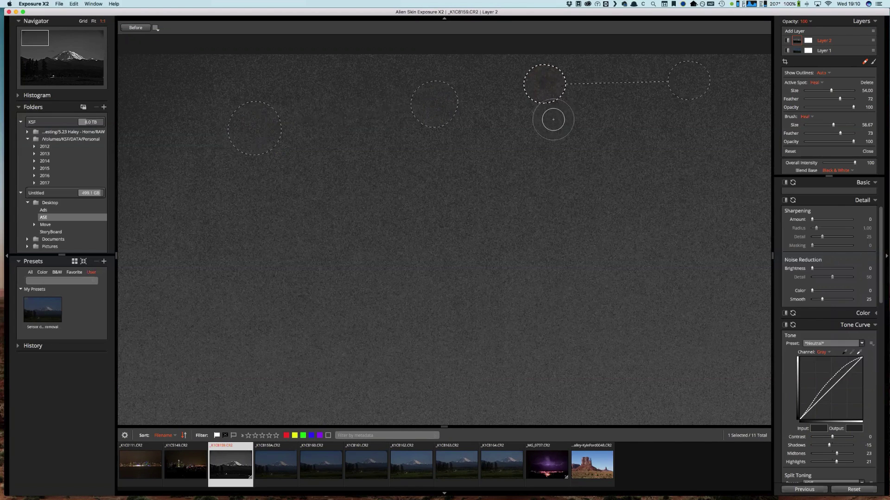
click(260, 327)
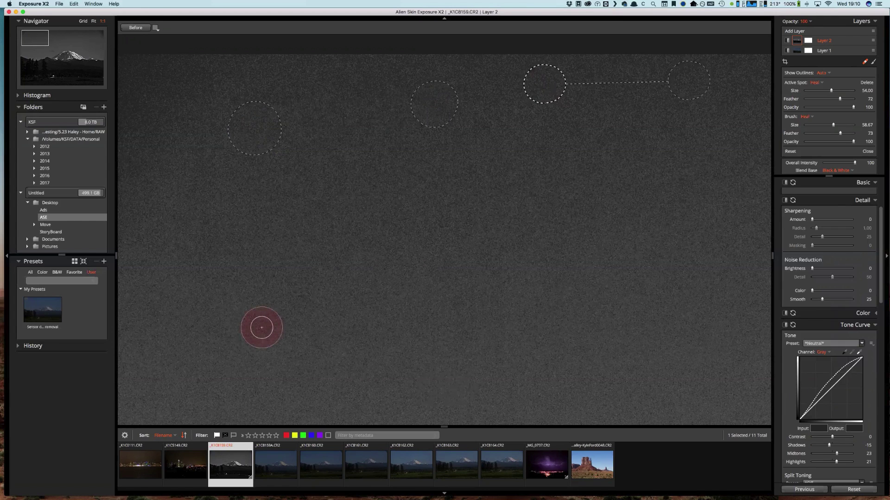
scroll(377, 244, right, 5)
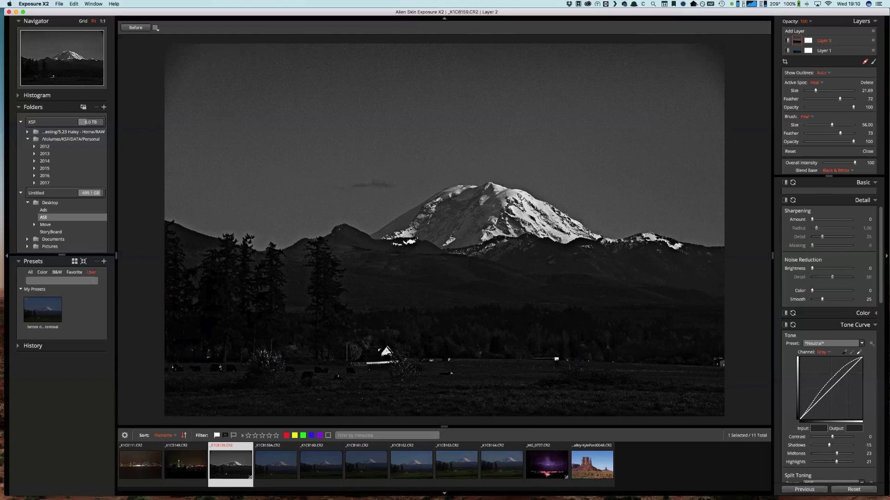
Delete the black-and-white Layer 2 so only the Sensor Dust Removal layer remains.
double_click(824, 40)
key(Return)
right_click(826, 42)
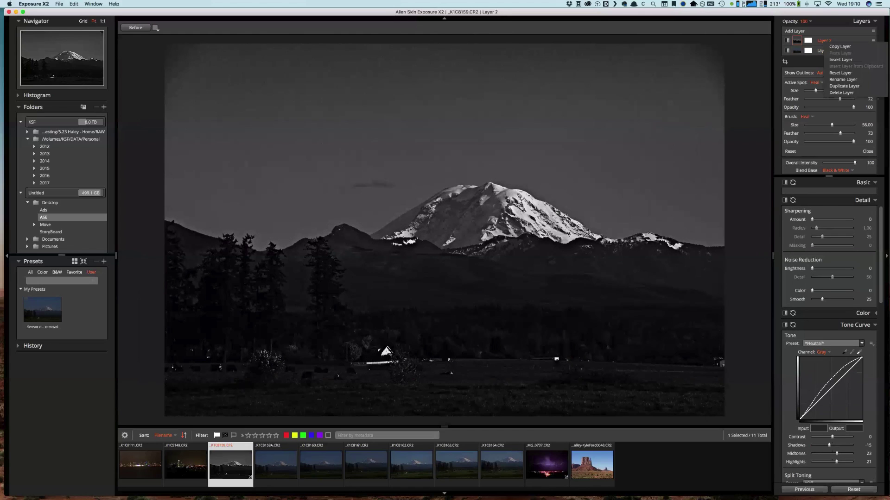
click(841, 93)
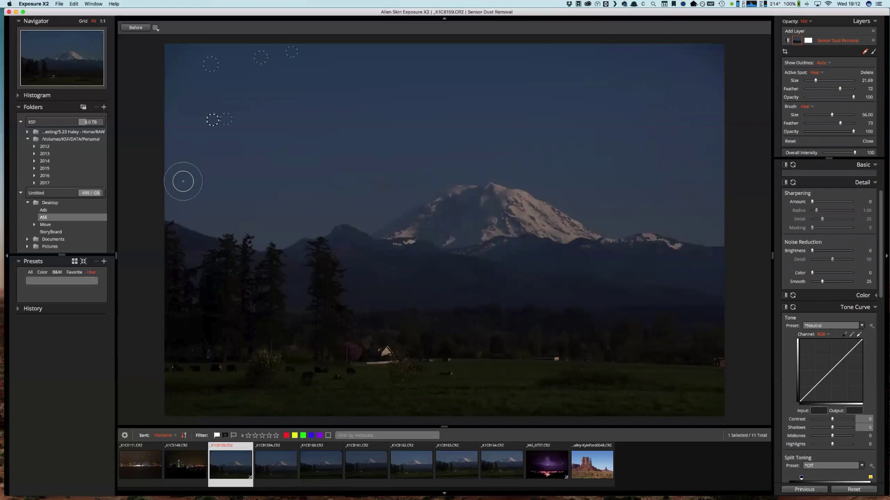
Start a new preset named Sensor Dust Removal, excluding layer opacity, Basic, Overlays and Focus.
click(105, 263)
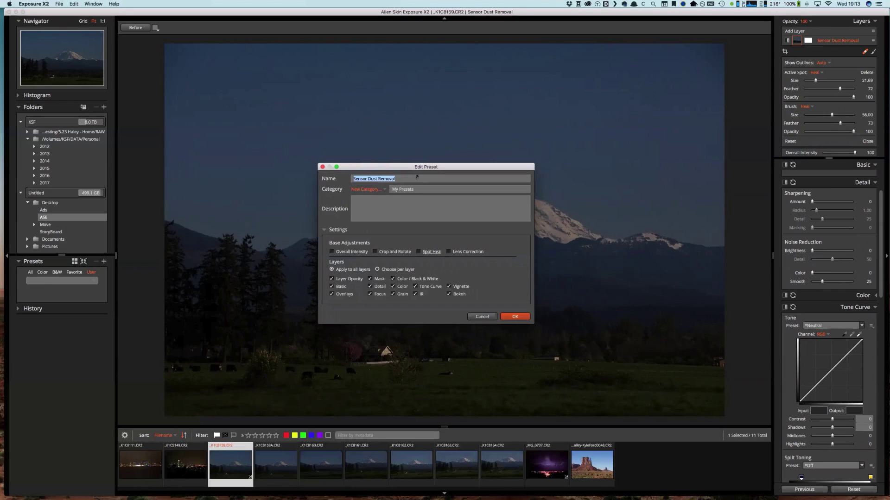
click(394, 179)
click(331, 279)
click(332, 286)
click(332, 294)
click(370, 295)
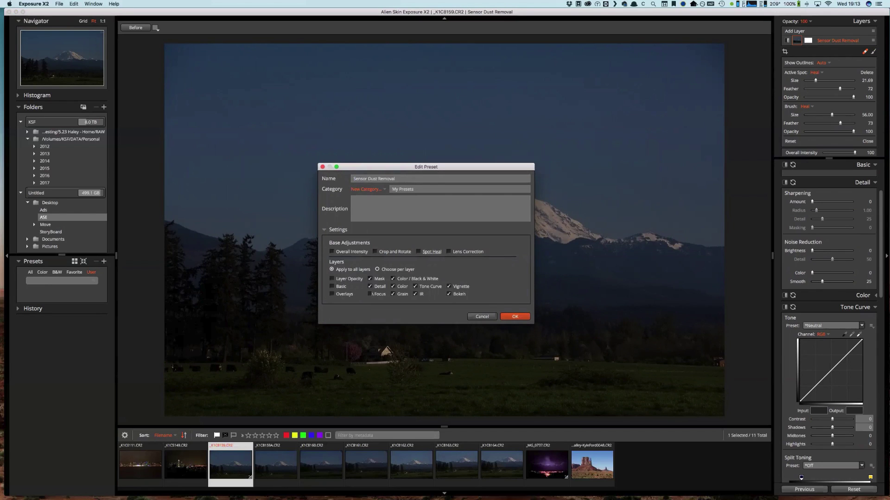
Also exclude Color, Black & White, Grain, Tone Curve, IR and Bokeh, then save the preset.
click(392, 287)
click(393, 279)
click(393, 294)
click(415, 286)
click(415, 294)
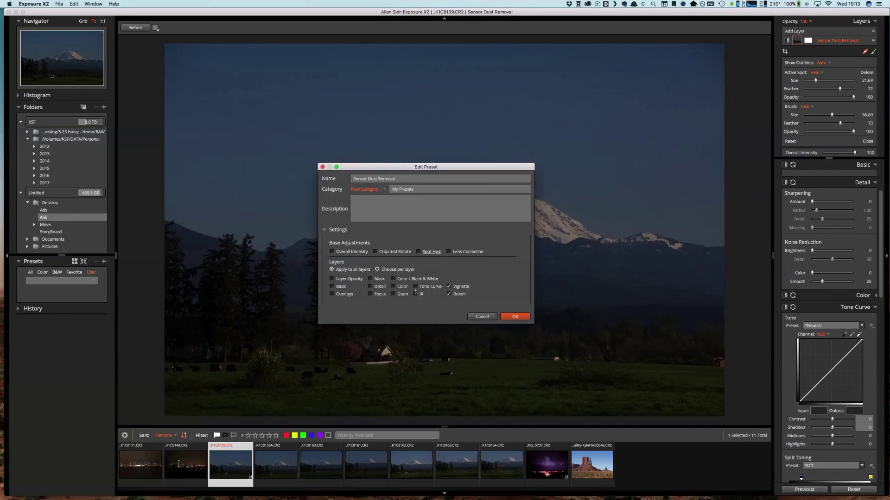
click(448, 295)
click(515, 318)
Select photos _K1C8159A through _K1C8164 and apply the Sensor Dust Removal preset.
mouse_move(40, 318)
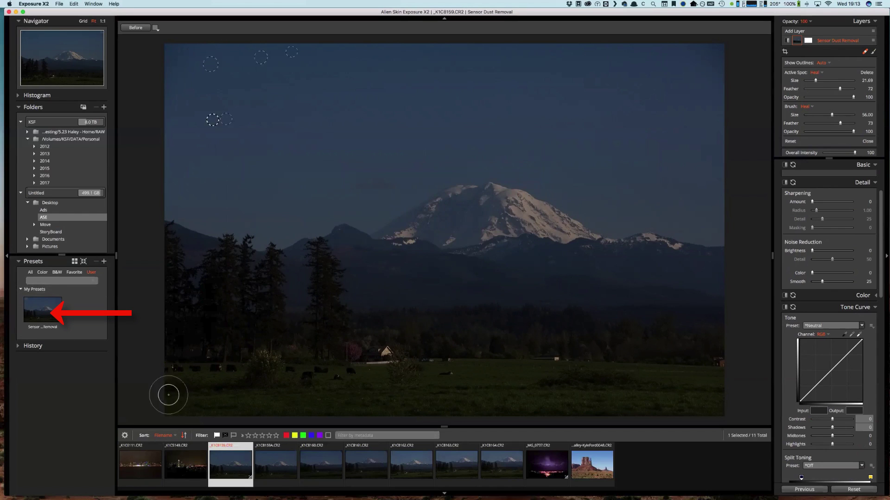
click(276, 464)
shift+click(502, 464)
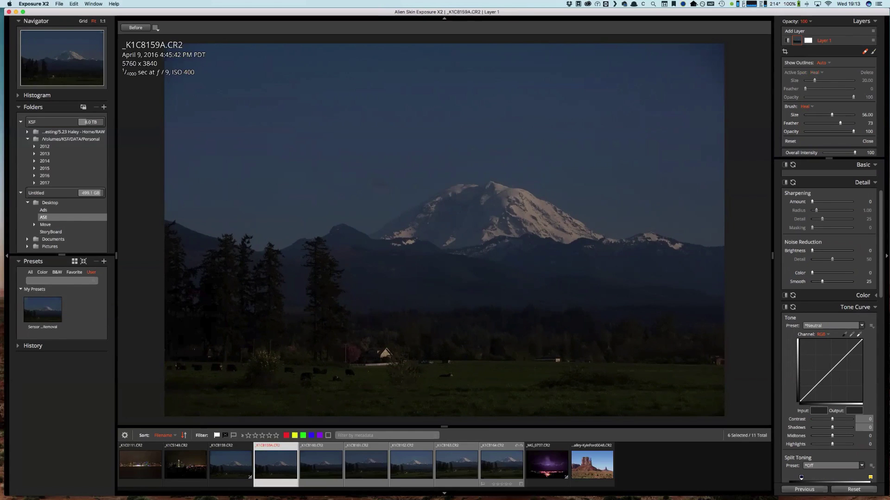
click(31, 310)
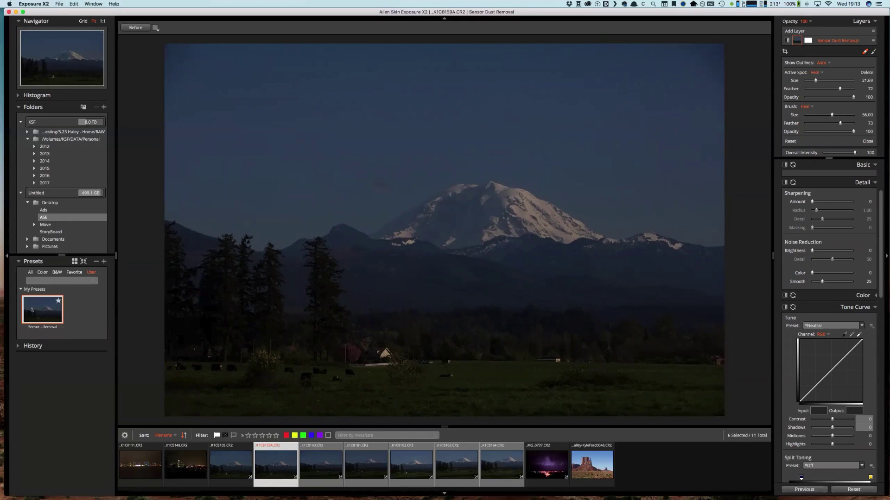